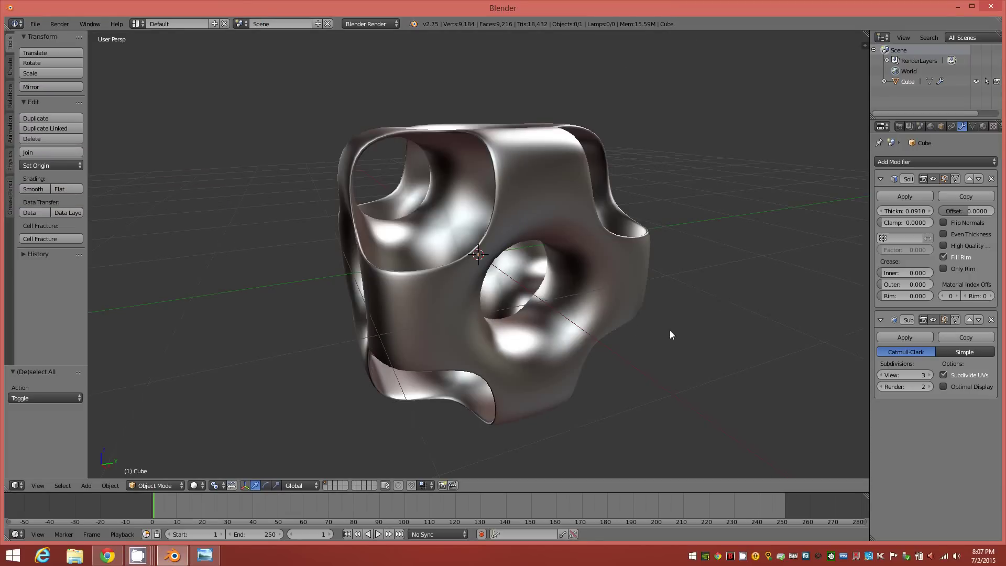
# - Delete the finished lattice model from the scene
pyautogui.moveTo(671, 334); pyautogui.dragTo(652, 328, button='middle')
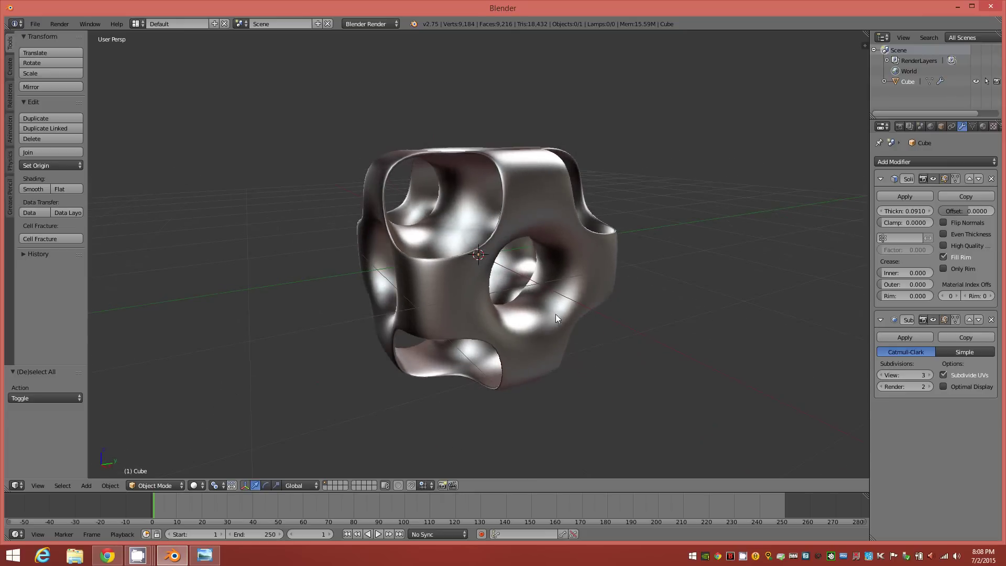
pyautogui.rightClick(572, 325)
pyautogui.press('x')
pyautogui.click(572, 326)
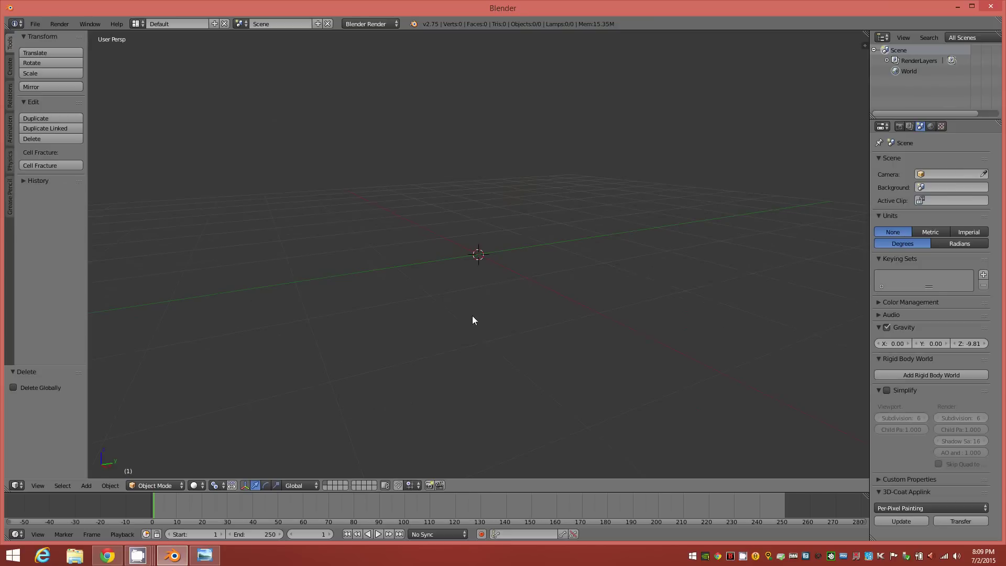
# - Add a fresh default cube mesh at the scene origin
pyautogui.press('space')
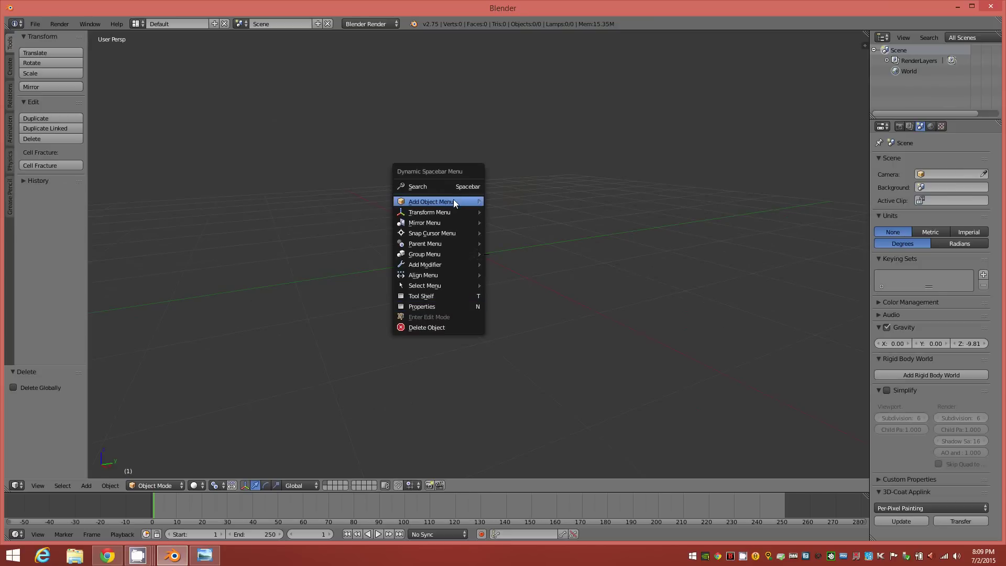
pyautogui.moveTo(454, 202)
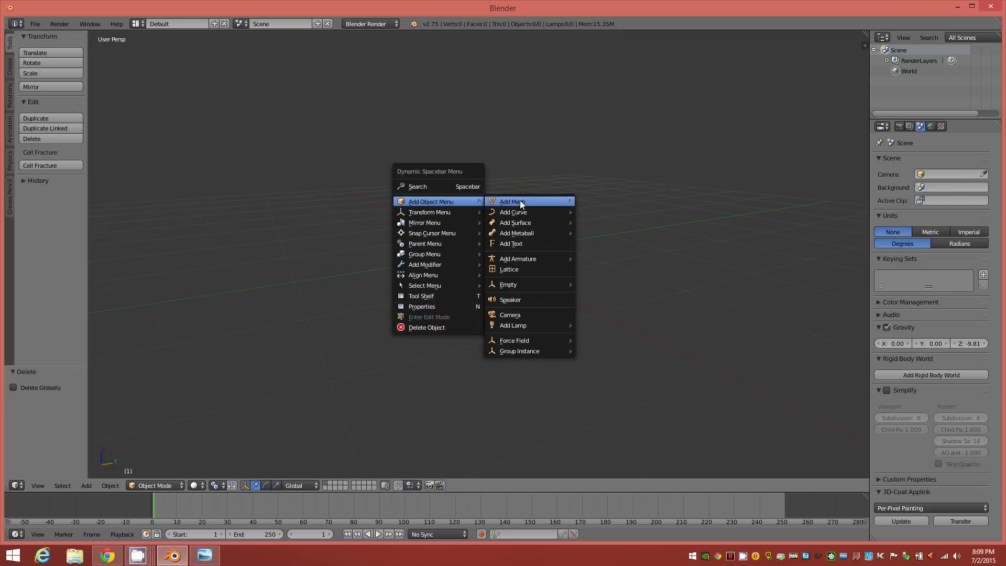
pyautogui.moveTo(521, 204)
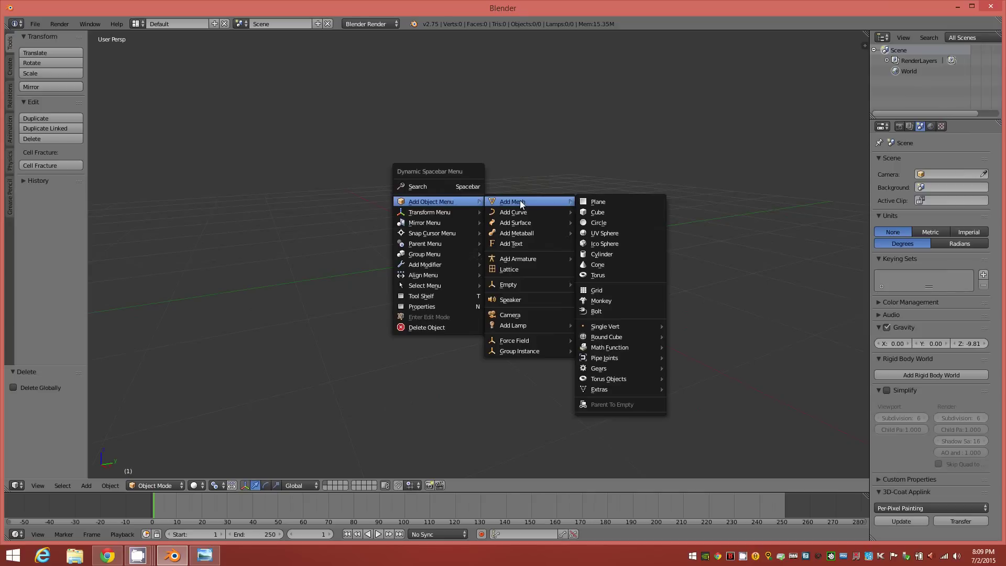
pyautogui.click(618, 212)
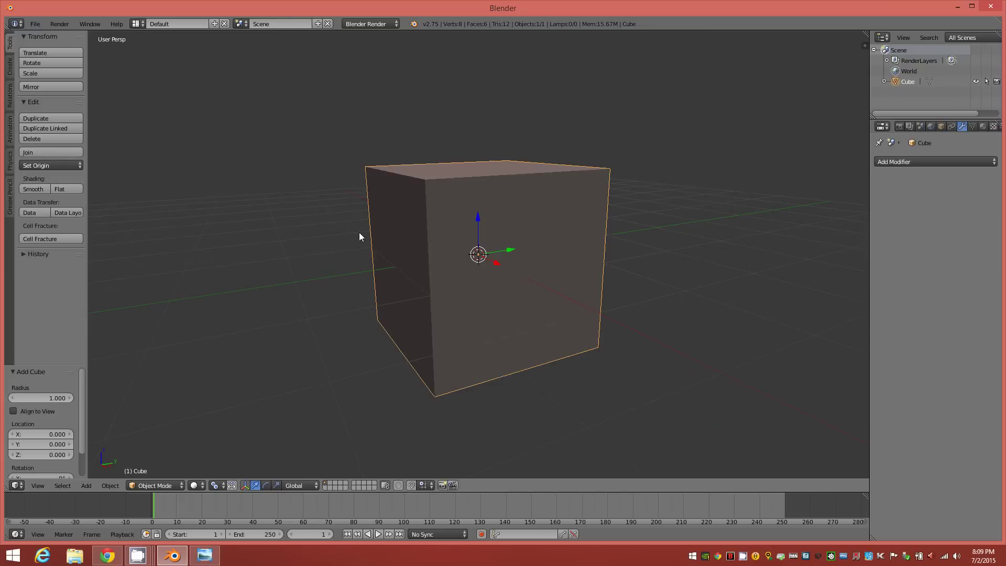
# - In Edit Mode, subdivide the cube with 2 cuts, giving each face a 3×3 grid
pyautogui.press('Tab')
pyautogui.click(425, 232)
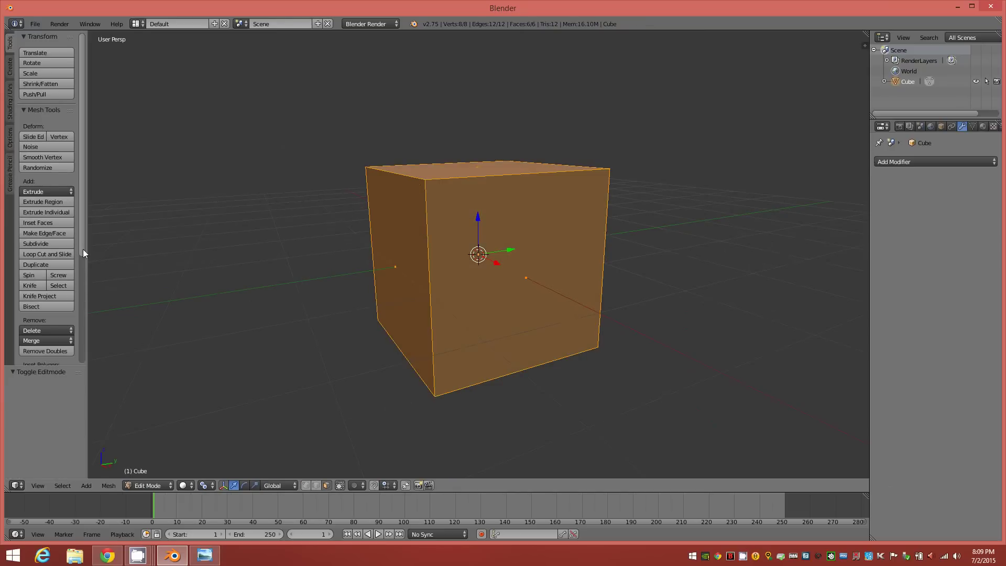
pyautogui.click(60, 244)
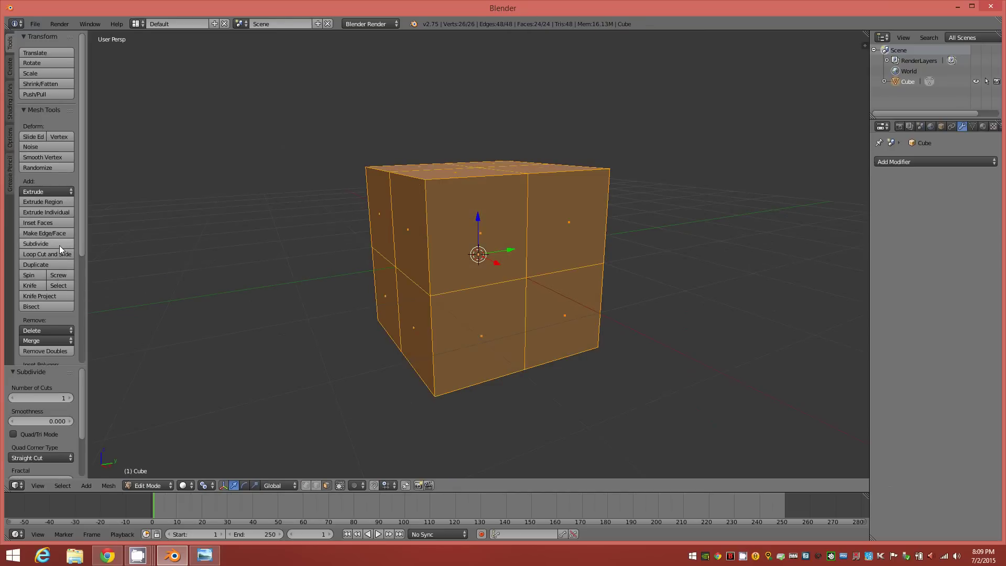
pyautogui.click(69, 398)
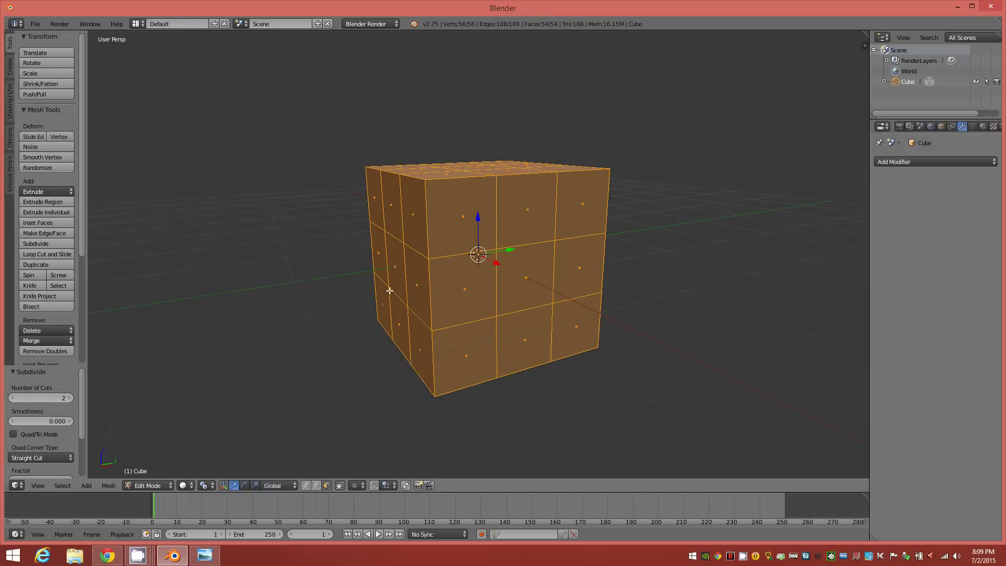
pyautogui.moveTo(386, 290); pyautogui.dragTo(395, 296, button='middle')
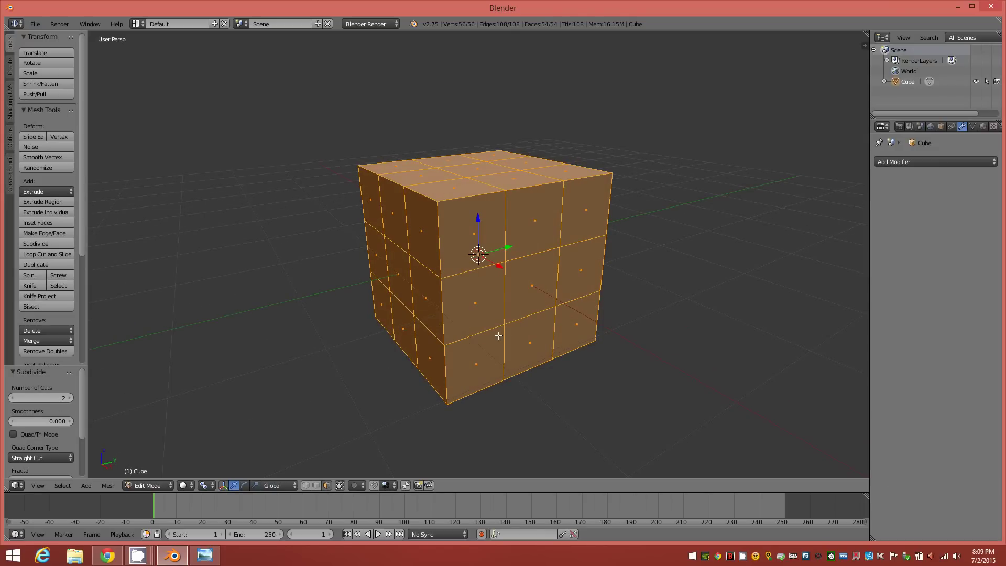
pyautogui.moveTo(499, 332); pyautogui.dragTo(491, 338, button='middle')
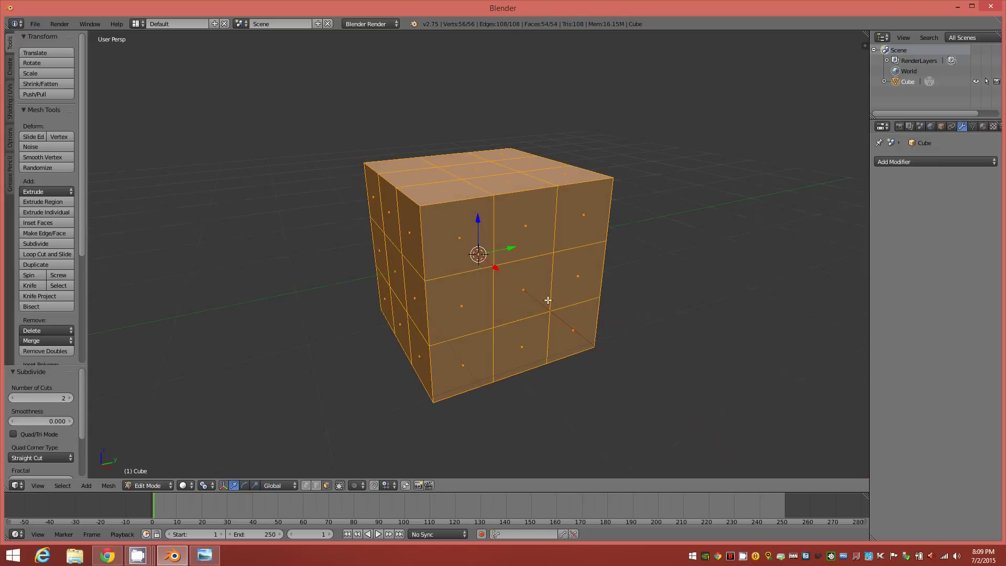
pyautogui.moveTo(549, 300)
pyautogui.mouseDown(button='middle')
pyautogui.moveTo(566, 298)
pyautogui.moveTo(540, 300)
pyautogui.mouseUp(button='middle')
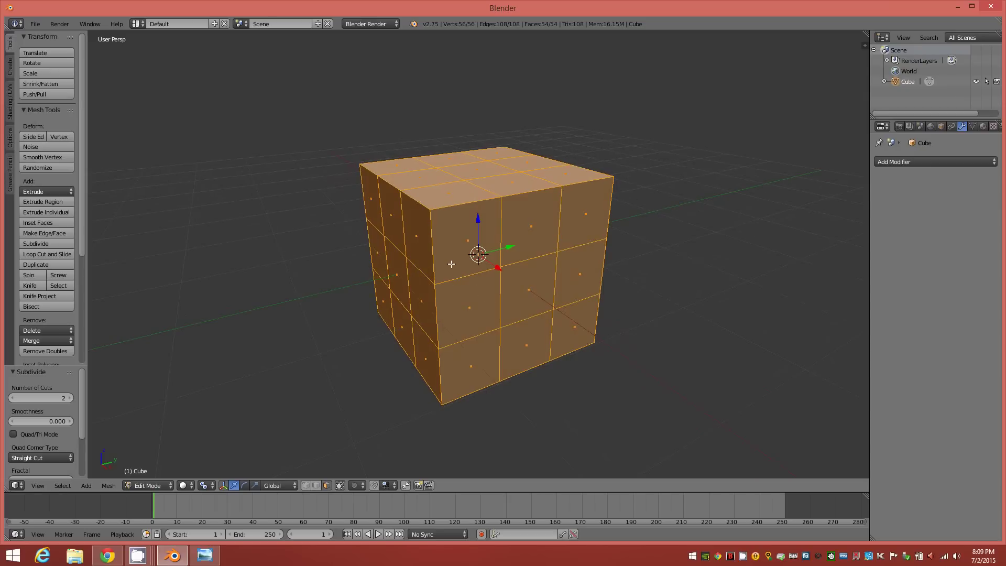
# - In face select mode, select the three faces at one top-left corner
pyautogui.press('3')
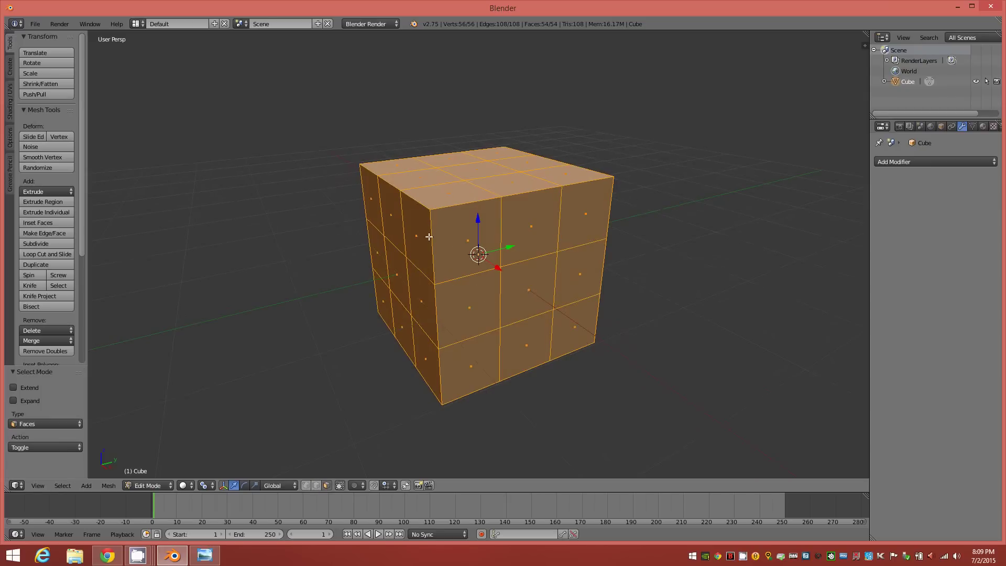
pyautogui.moveTo(455, 244); pyautogui.dragTo(455, 243, button='middle')
pyautogui.rightClick(414, 231)
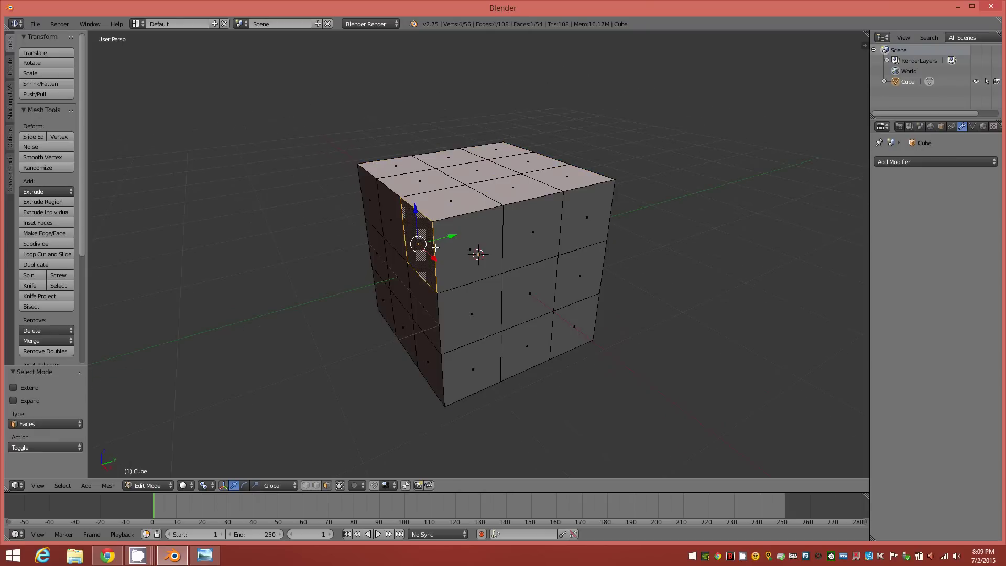
pyautogui.keyDown('shift'); pyautogui.rightClick(470, 250); pyautogui.keyUp('shift')
pyautogui.keyDown('shift'); pyautogui.rightClick(440, 207); pyautogui.keyUp('shift')
pyautogui.moveTo(496, 267); pyautogui.dragTo(491, 270, button='middle')
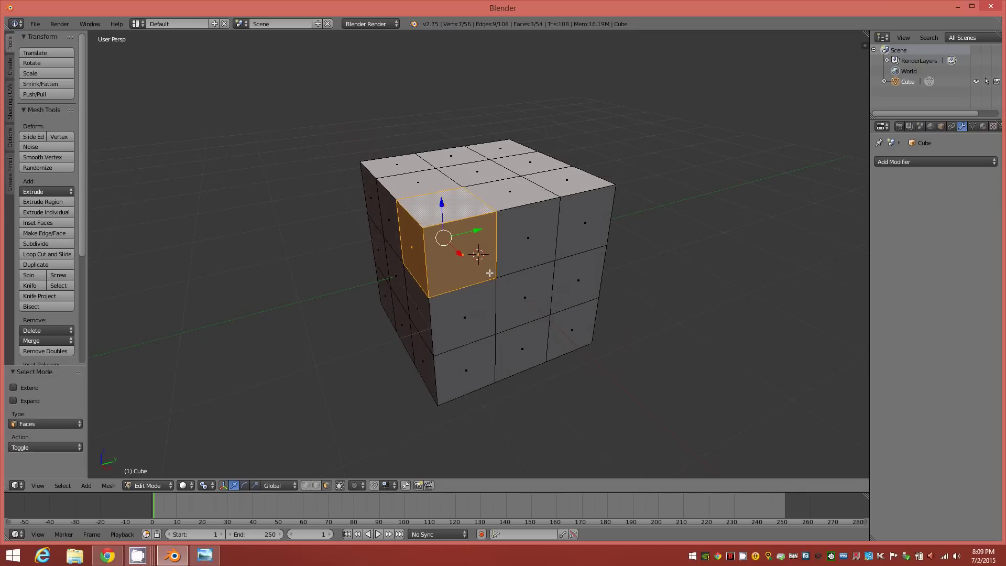
# - Select all similar corner face regions and delete the 24 corner faces
pyautogui.hotkey('shift', 'g')
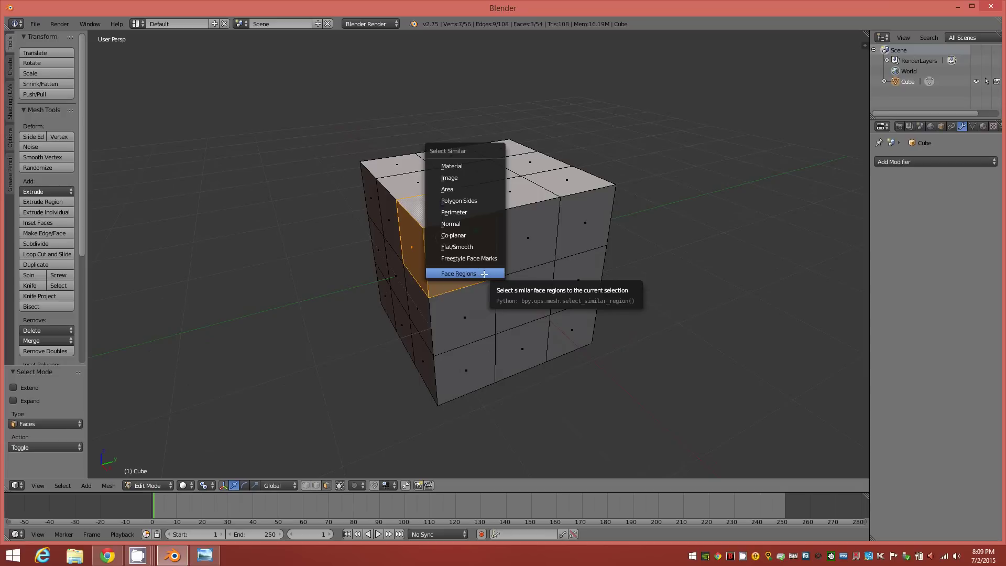
pyautogui.click(476, 274)
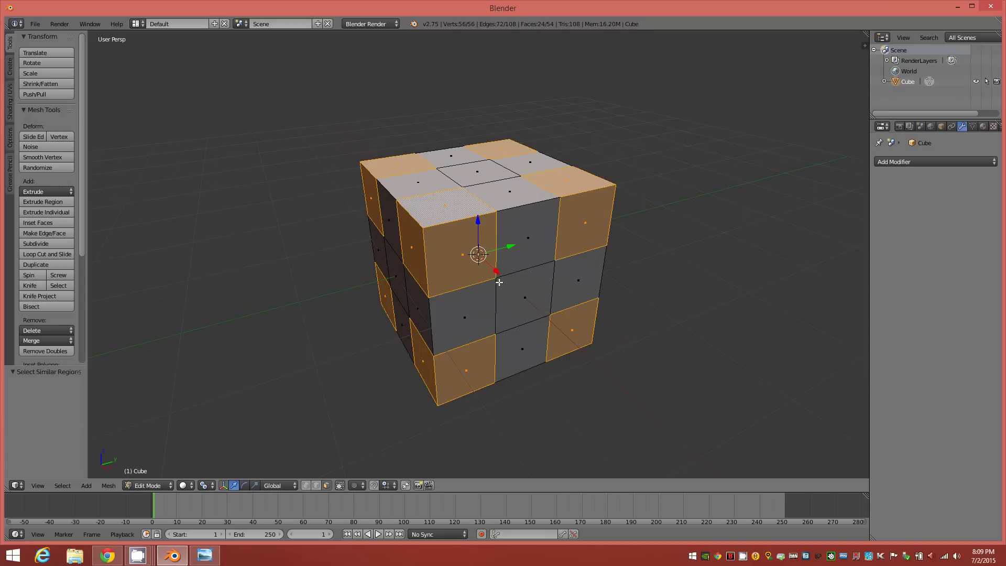
pyautogui.press('x')
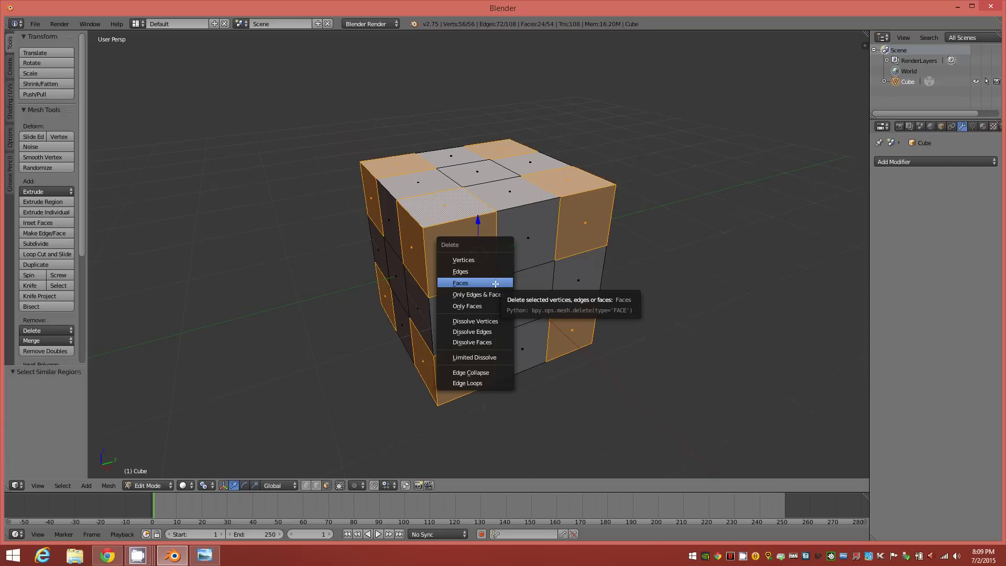
pyautogui.click(495, 283)
pyautogui.moveTo(513, 280)
pyautogui.mouseDown(button='middle')
pyautogui.moveTo(518, 291)
pyautogui.moveTo(487, 274)
pyautogui.moveTo(511, 286)
pyautogui.mouseUp(button='middle')
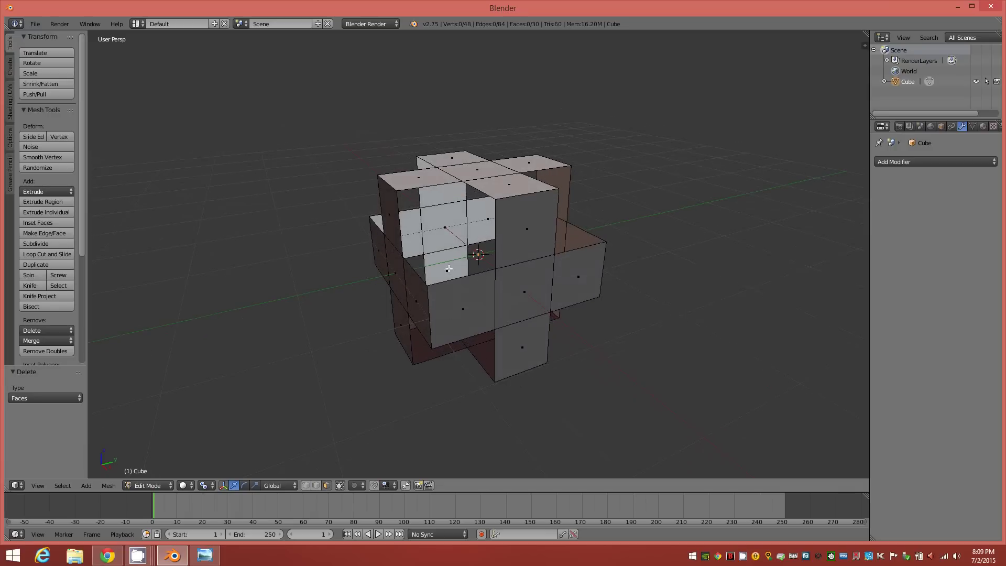
# - Select the centre face on all six sides of the cube
pyautogui.rightClick(513, 294)
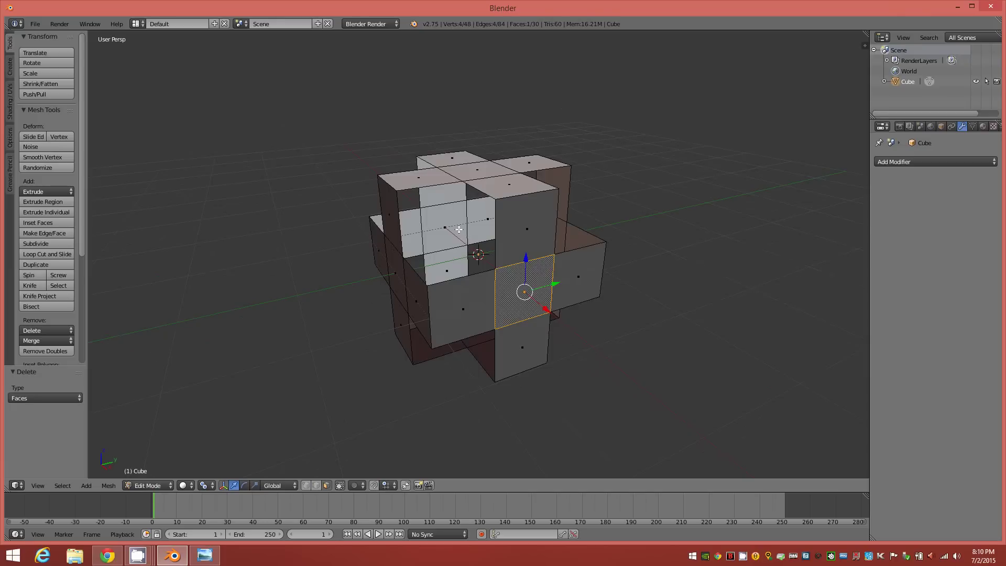
pyautogui.keyDown('shift'); pyautogui.rightClick(459, 229); pyautogui.keyUp('shift')
pyautogui.keyDown('shift'); pyautogui.rightClick(558, 238); pyautogui.keyUp('shift')
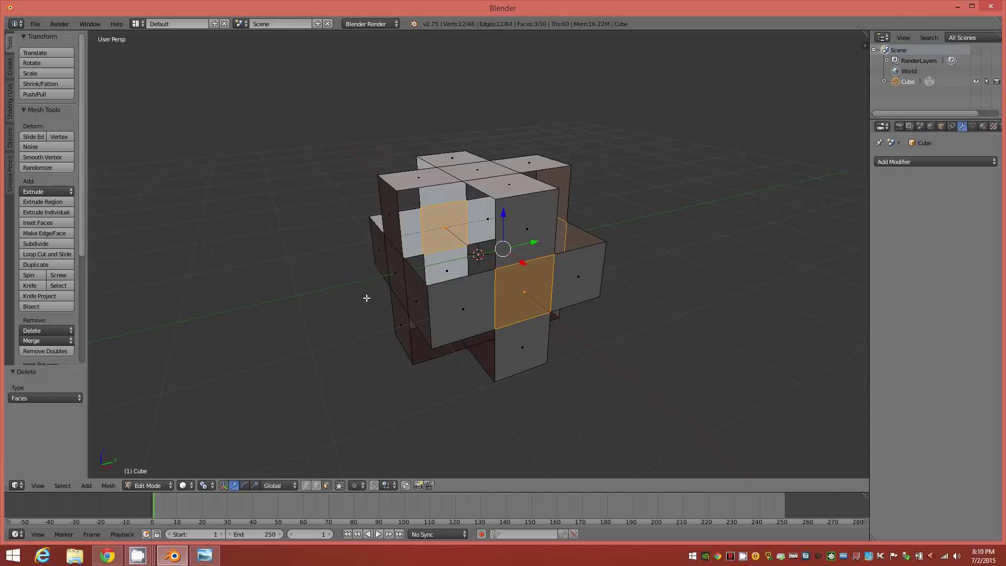
pyautogui.keyDown('shift'); pyautogui.rightClick(400, 275); pyautogui.keyUp('shift')
pyautogui.keyDown('shift'); pyautogui.rightClick(486, 342); pyautogui.keyUp('shift')
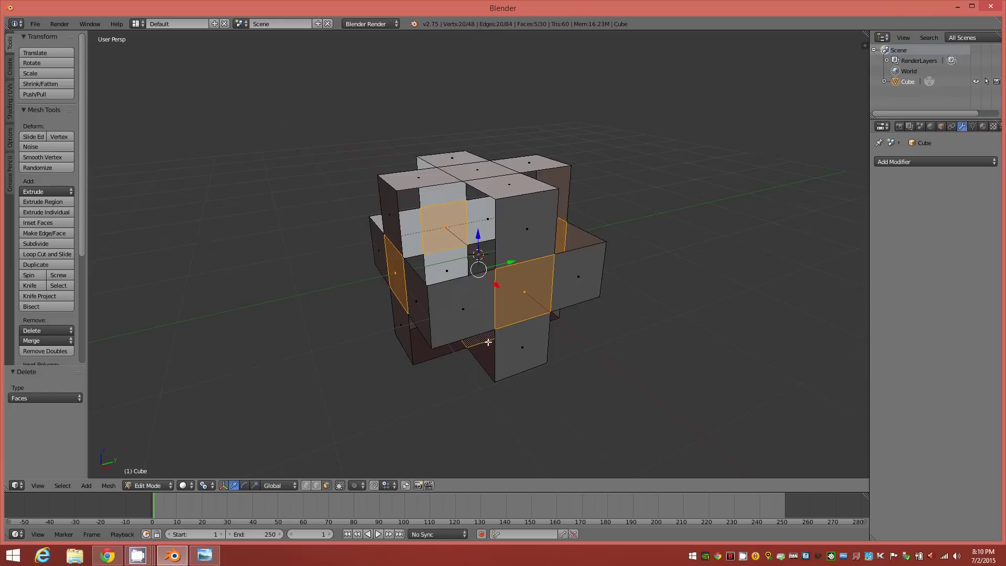
pyautogui.moveTo(514, 280); pyautogui.dragTo(512, 218, button='middle')
pyautogui.keyDown('shift'); pyautogui.rightClick(483, 172); pyautogui.keyUp('shift')
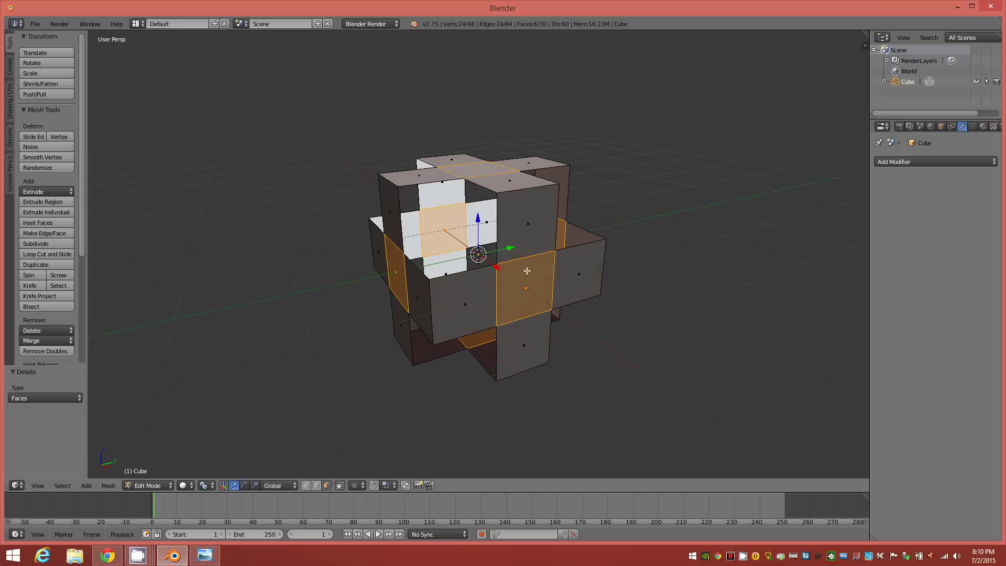
pyautogui.moveTo(527, 271)
pyautogui.mouseDown(button='middle')
pyautogui.moveTo(497, 268)
pyautogui.moveTo(504, 262)
pyautogui.moveTo(532, 283)
pyautogui.moveTo(531, 368)
pyautogui.moveTo(530, 270)
pyautogui.mouseUp(button='middle')
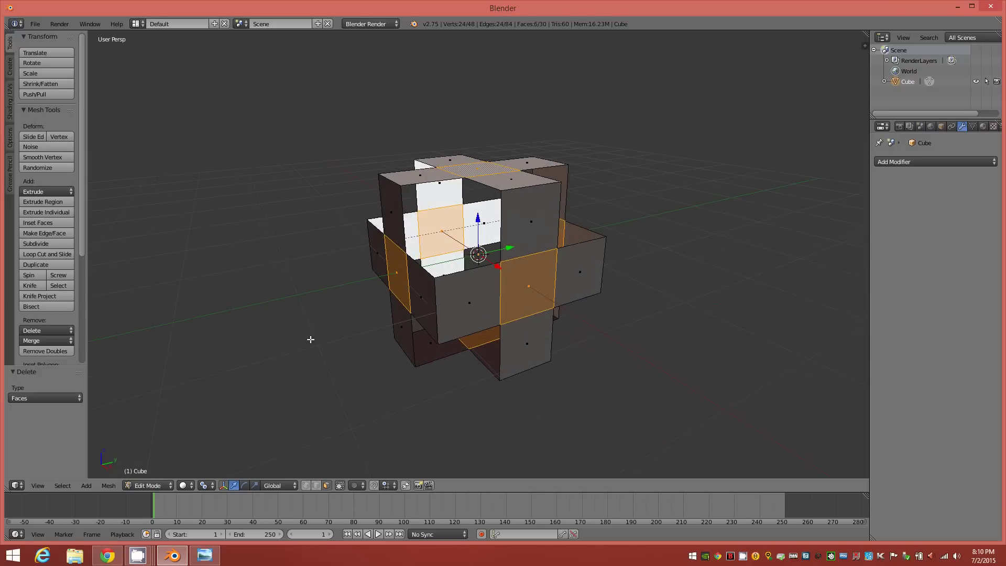
# - Extrude the centre faces 0.670 inward around individual origins, then delete their inner caps
pyautogui.click(212, 486)
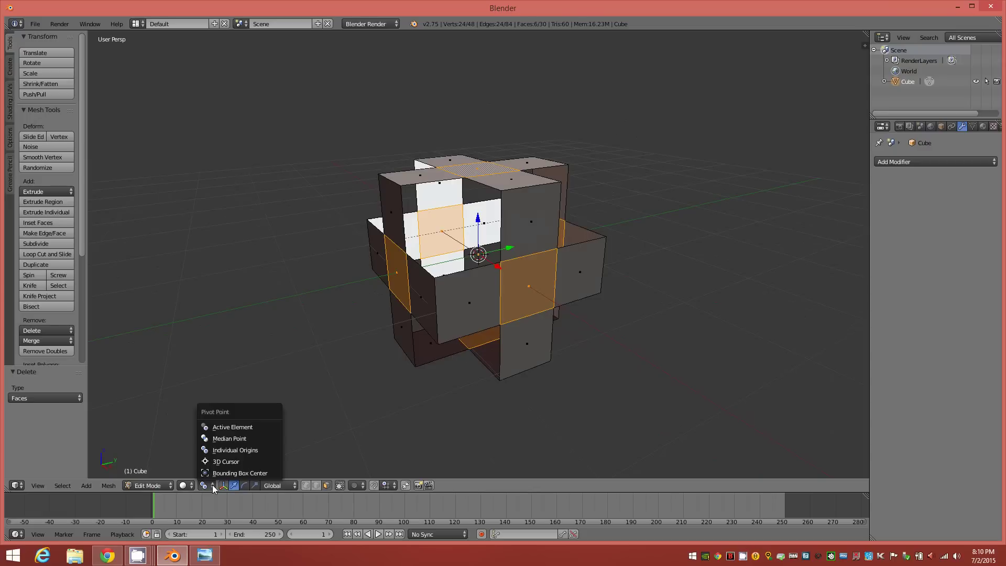
pyautogui.click(233, 452)
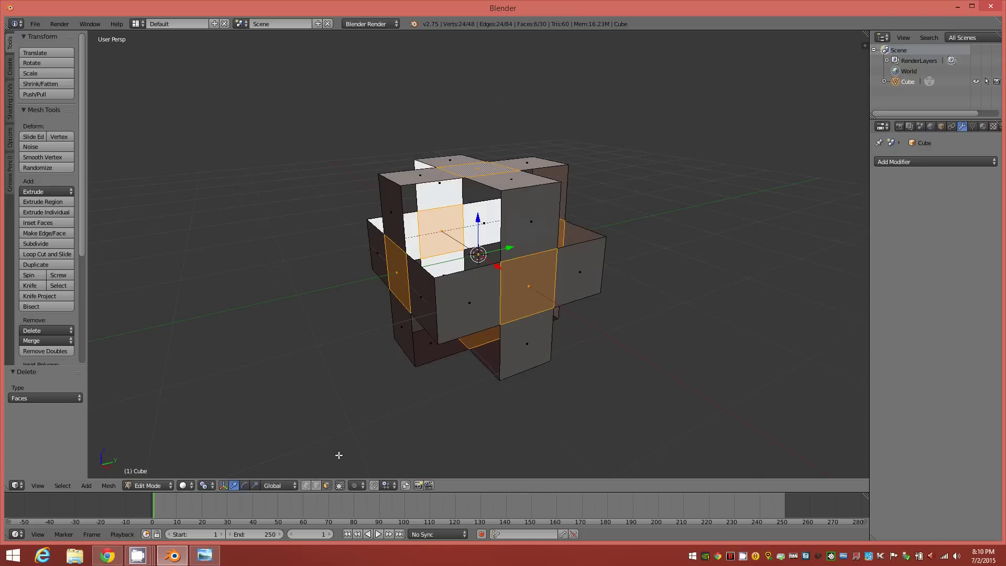
pyautogui.press('e')
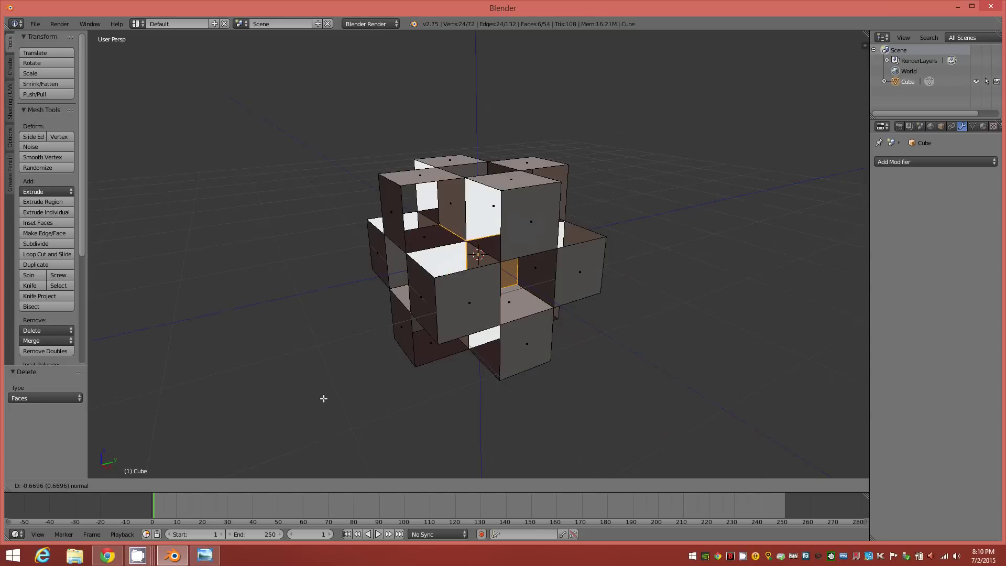
pyautogui.click(324, 399)
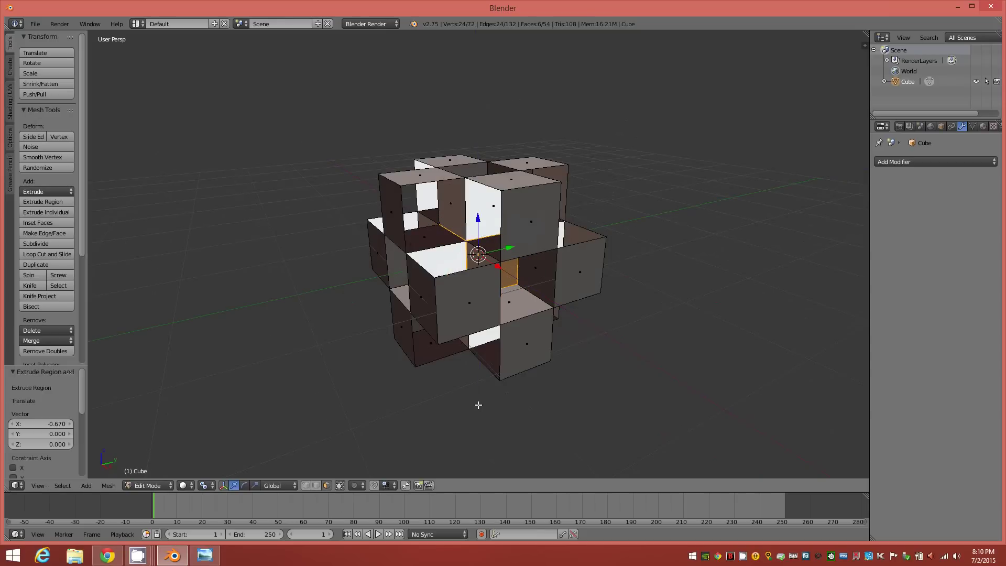
pyautogui.press('x')
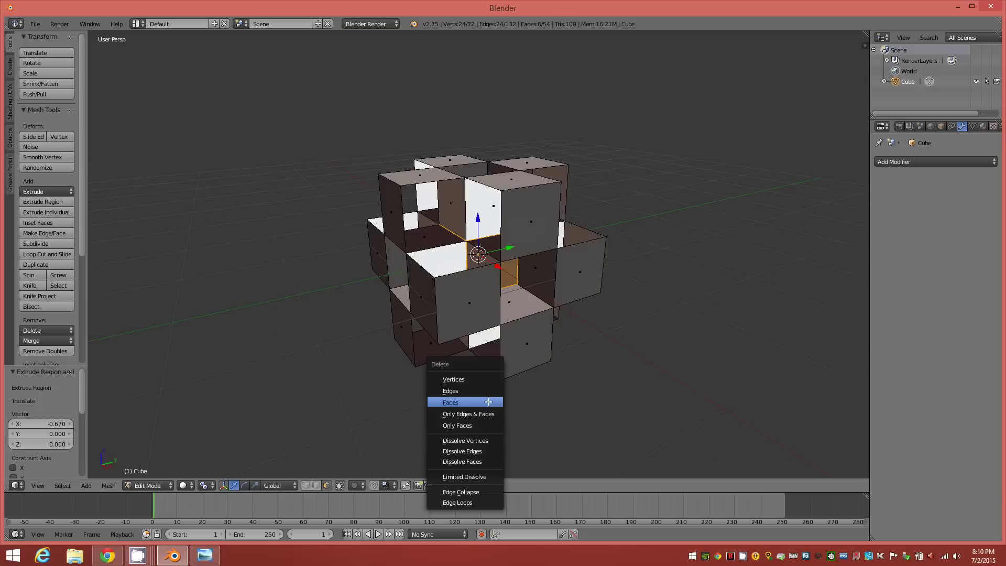
pyautogui.click(487, 402)
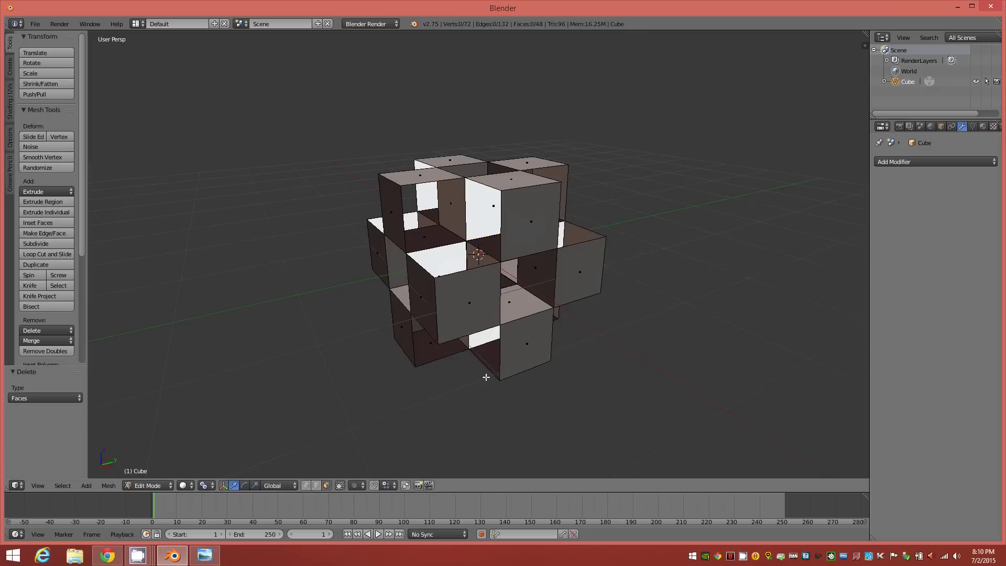
# - Select all and run Remove Doubles at 0.030 merge distance, merging 16 vertices
pyautogui.moveTo(482, 374); pyautogui.dragTo(480, 376, button='middle')
pyautogui.press('a')
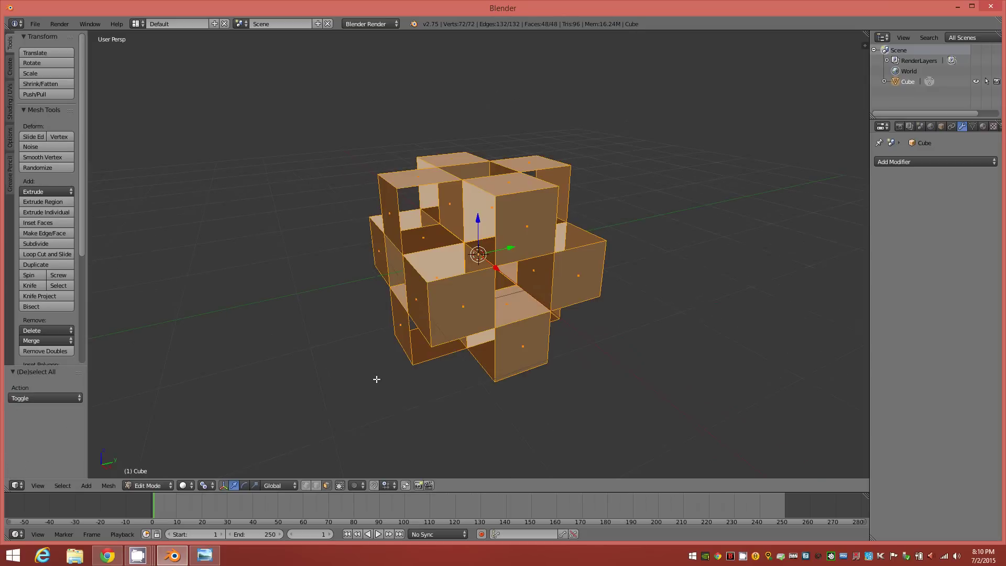
pyautogui.press('w')
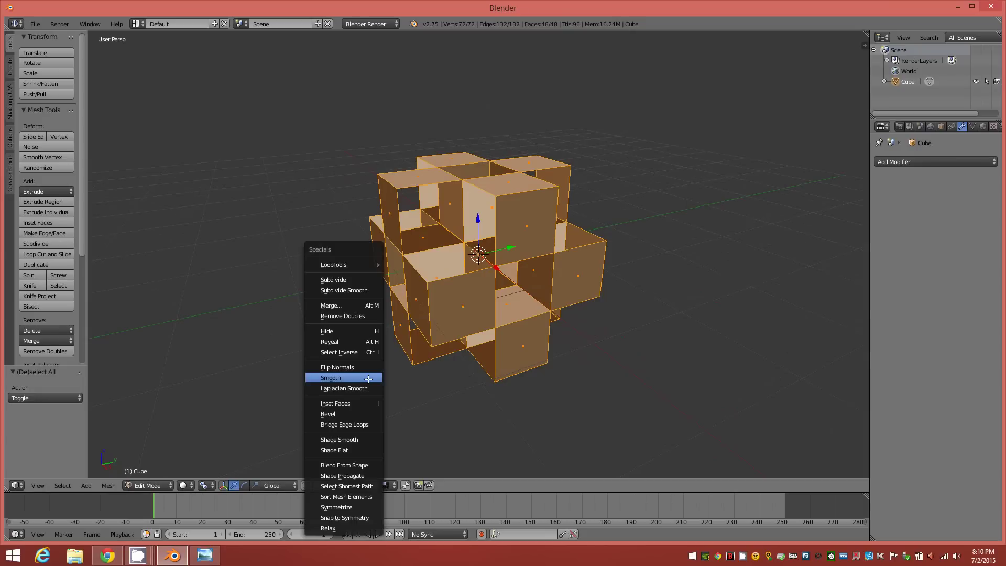
pyautogui.click(354, 317)
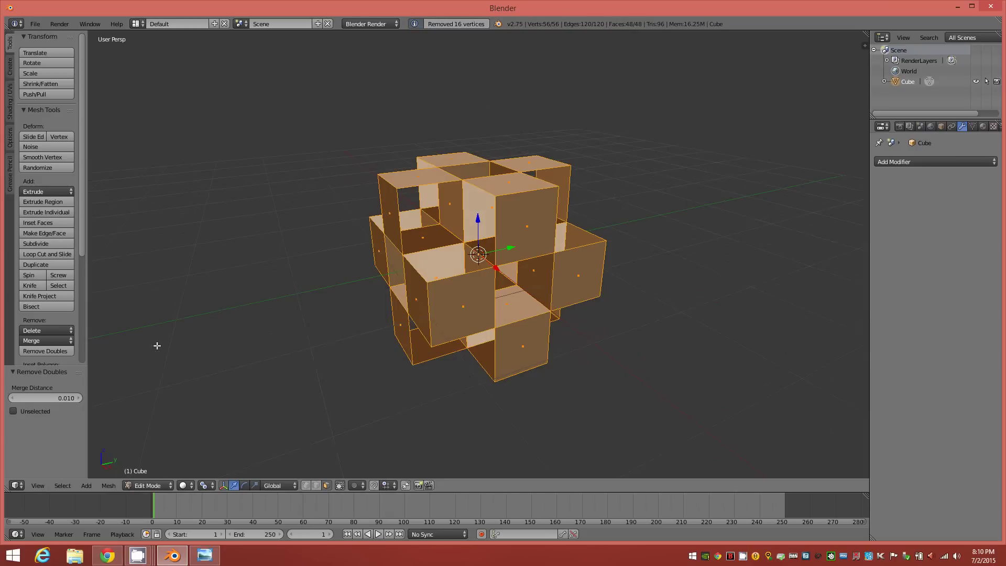
pyautogui.click(73, 398)
pyautogui.click(73, 399)
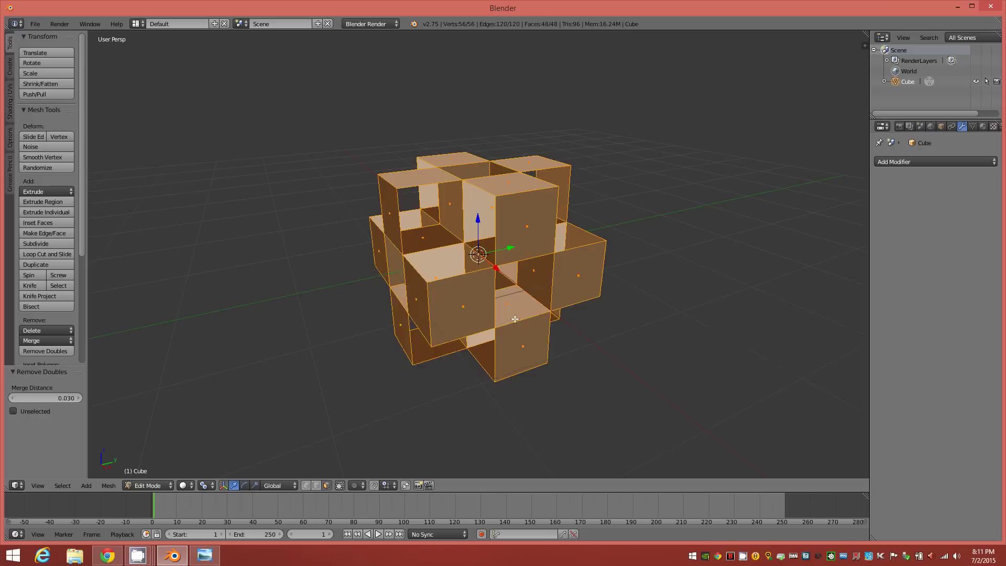
# - Return to Object Mode and add a Solidify modifier to the lattice
pyautogui.press('a')
pyautogui.press('Tab')
pyautogui.click(626, 312)
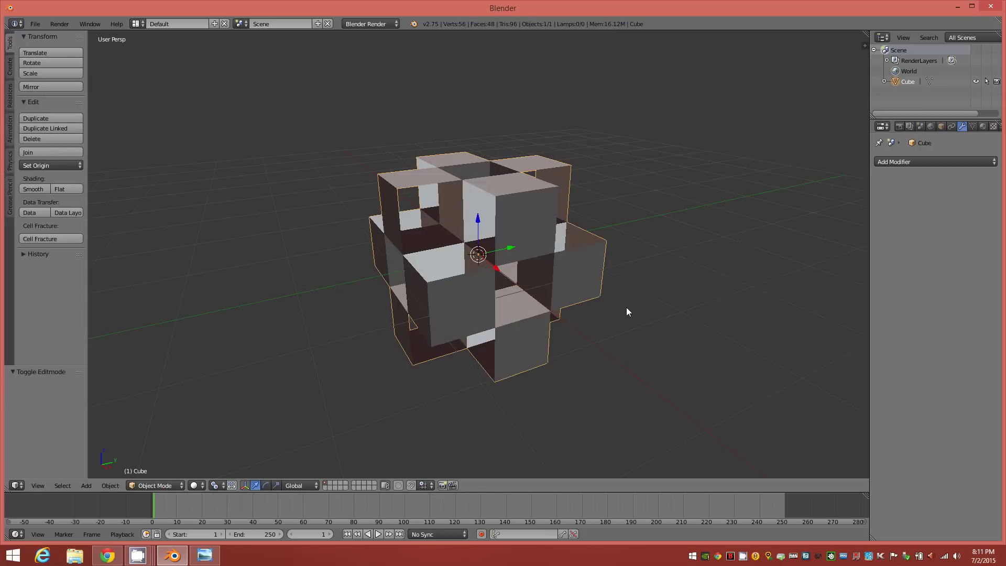
pyautogui.click(987, 160)
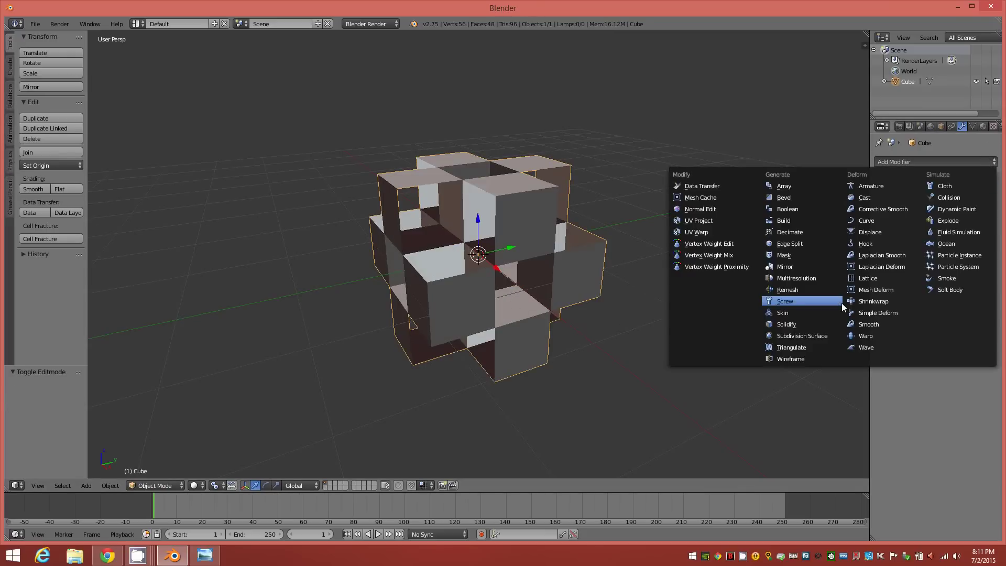
pyautogui.click(817, 323)
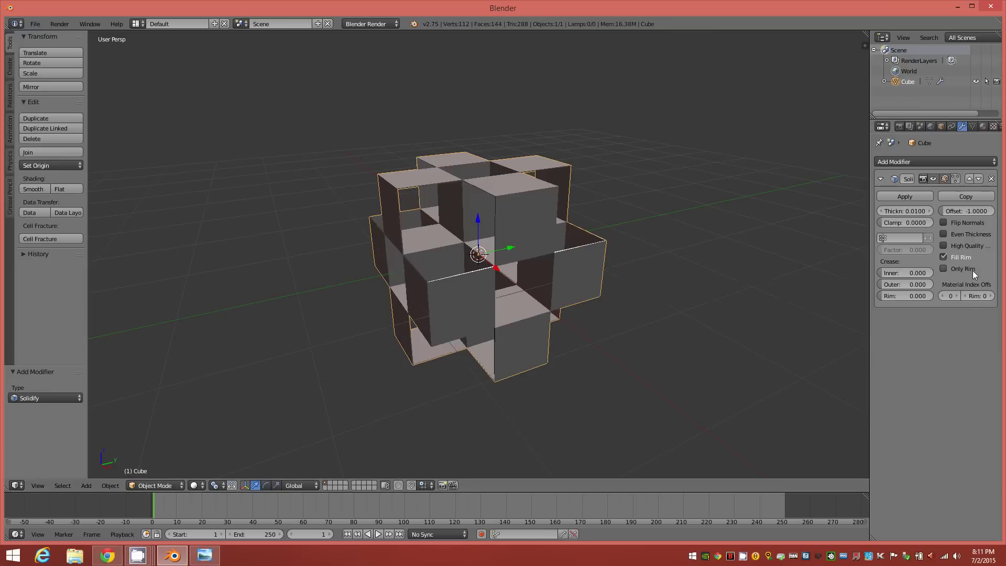
# - Set the Solidify offset to 0 and thickness to 0.1120
pyautogui.click(976, 210)
pyautogui.write('0')
pyautogui.press('Return')
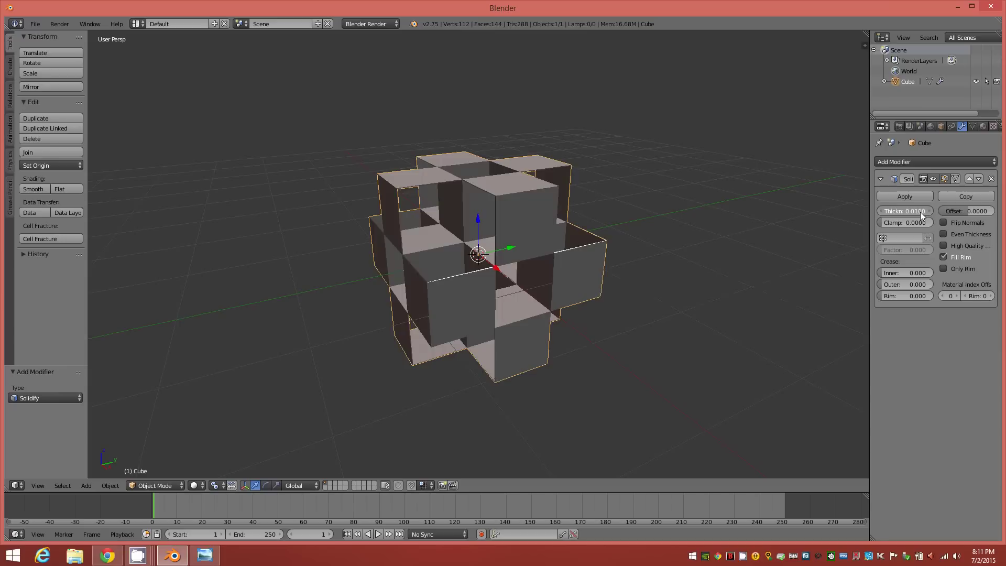
pyautogui.moveTo(920, 212); pyautogui.dragTo(966, 211)
pyautogui.moveTo(748, 269); pyautogui.dragTo(680, 272, button='middle')
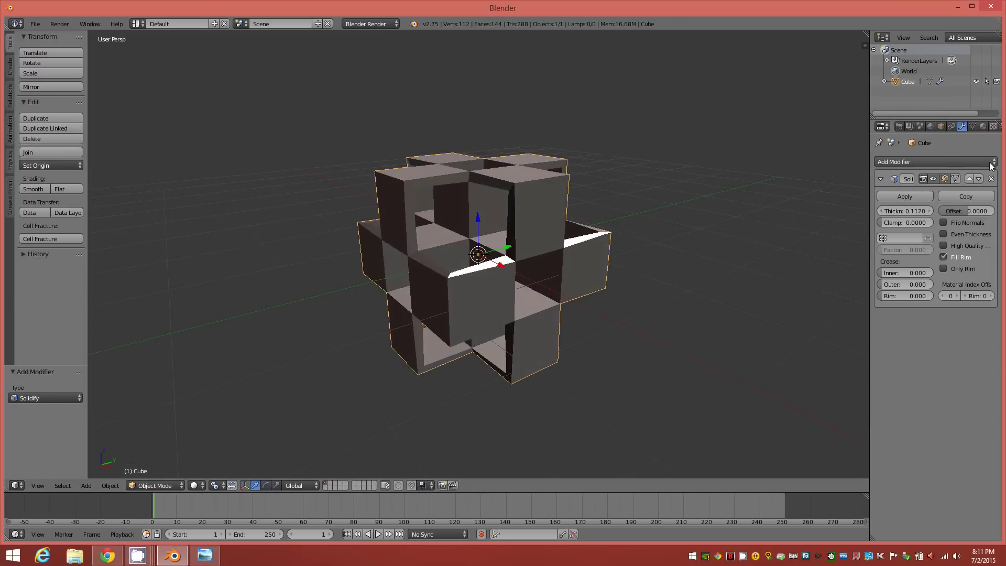
pyautogui.click(990, 163)
# - Add a Subdivision Surface modifier with 3 viewport levels and apply smooth shading
pyautogui.click(803, 337)
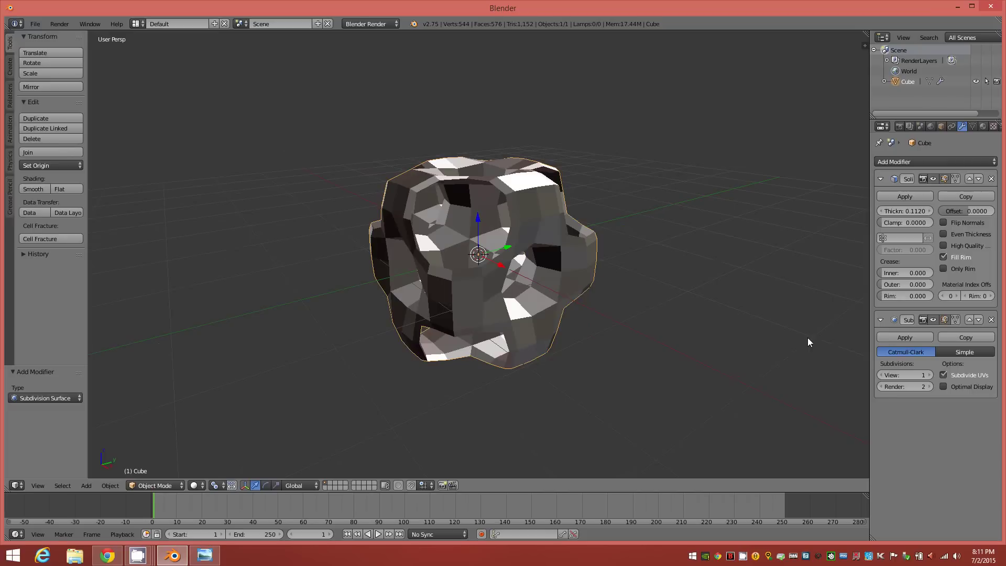
pyautogui.moveTo(568, 286); pyautogui.dragTo(515, 296, button='middle')
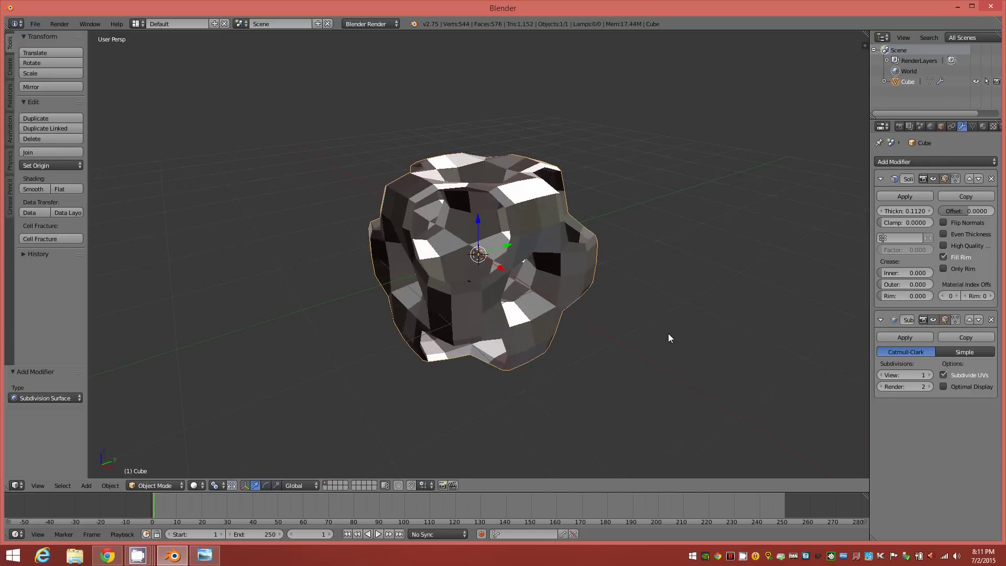
pyautogui.click(930, 375)
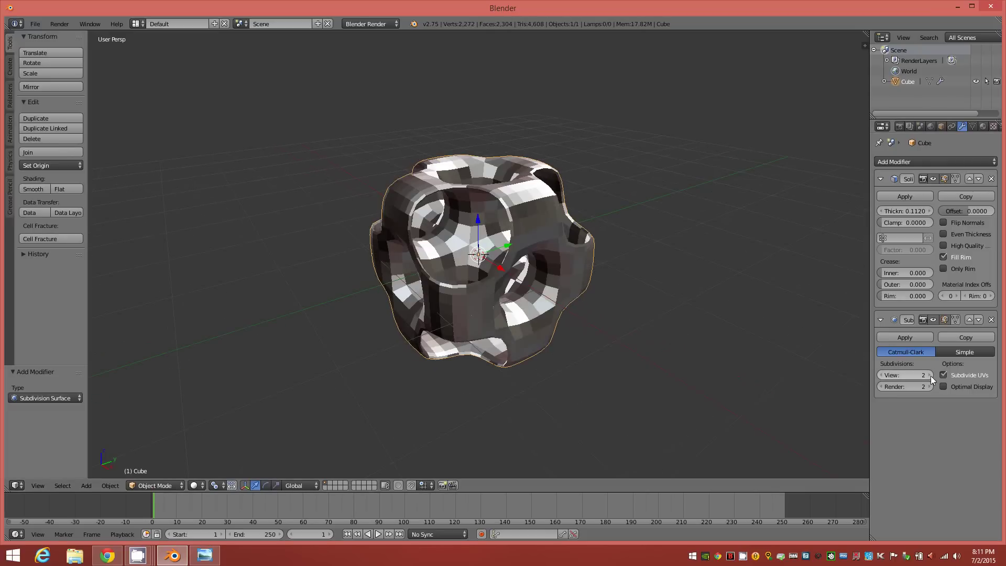
pyautogui.click(930, 375)
pyautogui.moveTo(586, 312); pyautogui.dragTo(540, 316, button='middle')
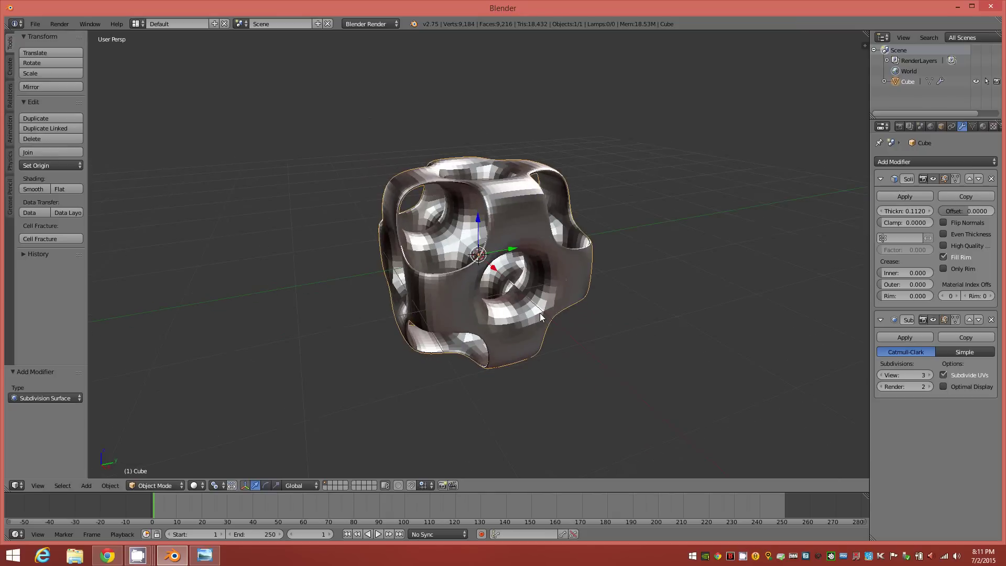
pyautogui.click(46, 188)
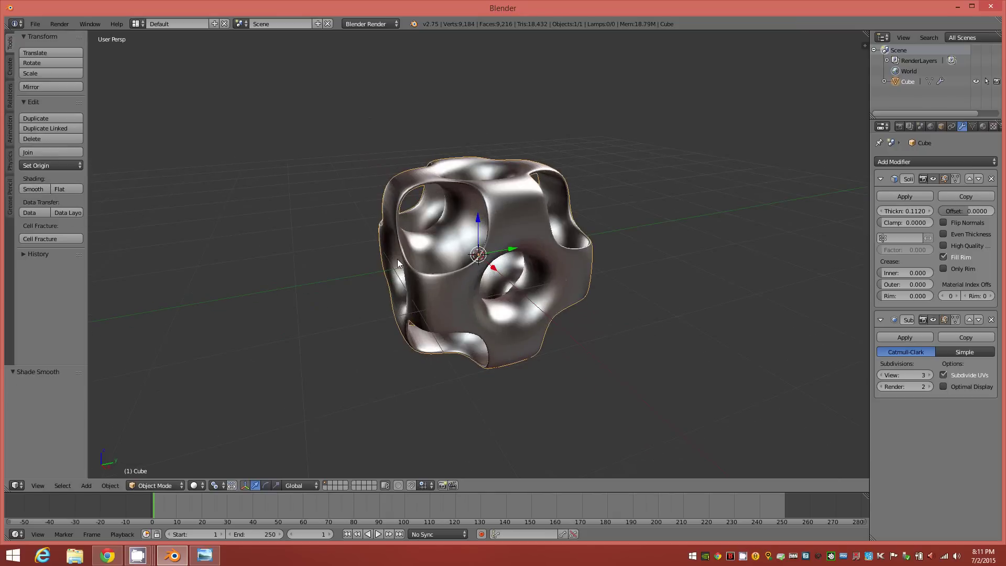
pyautogui.moveTo(397, 259); pyautogui.dragTo(559, 269, button='middle')
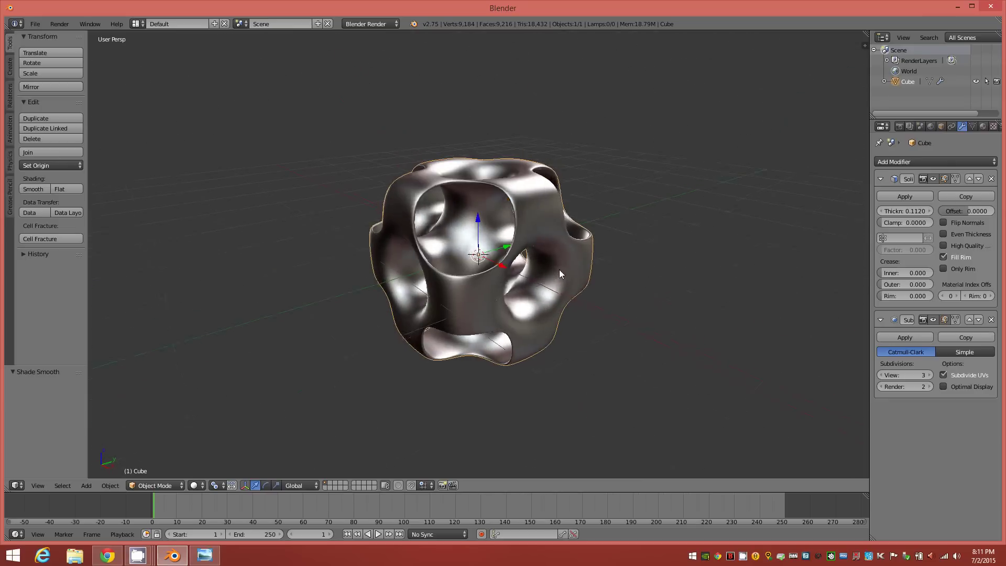
# - Raise the Subdivision Surface viewport level to 5 and inspect the smoother shape
pyautogui.click(930, 375)
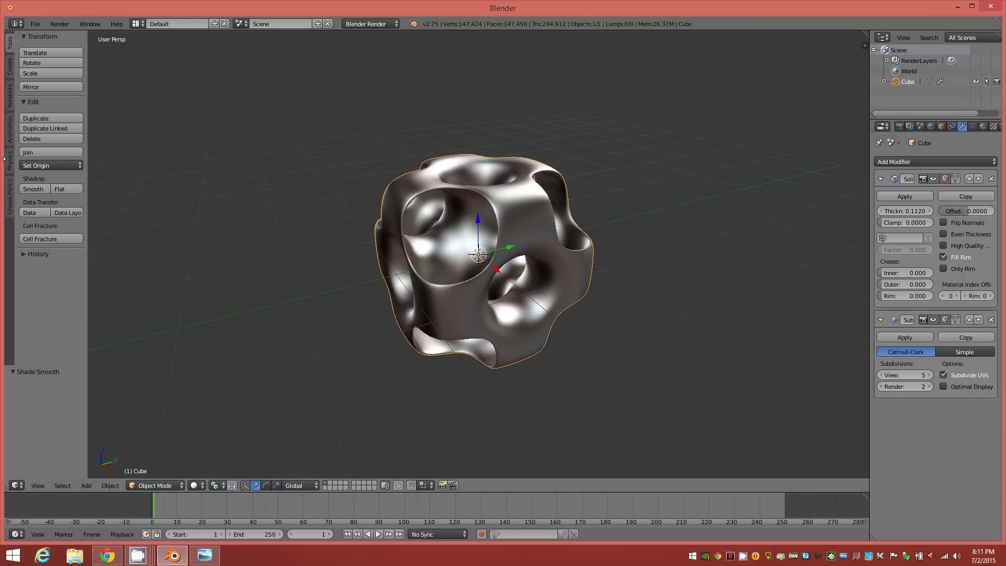
pyautogui.moveTo(469, 263); pyautogui.dragTo(545, 304, button='middle')
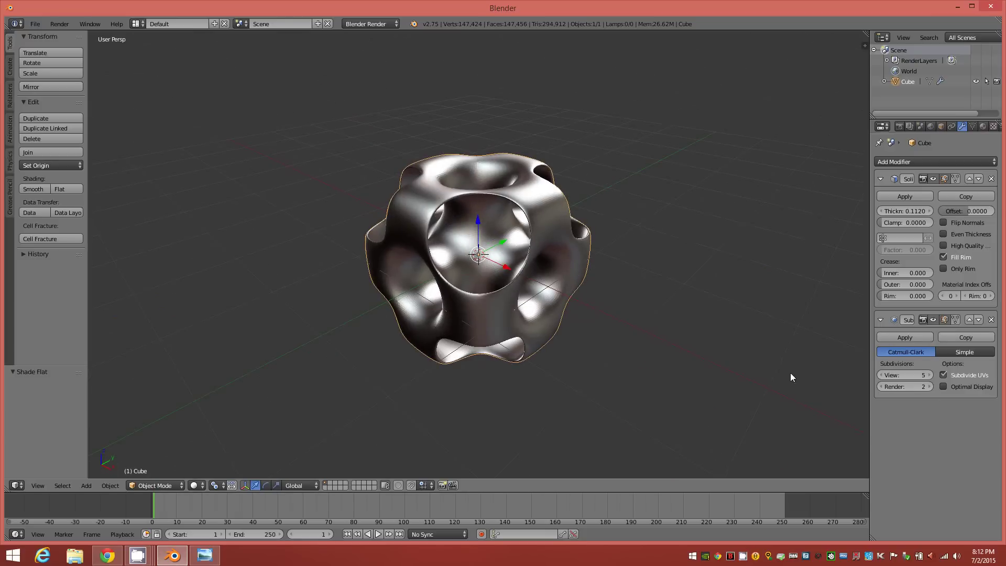
# - Set Solidify thickness to 0.1530, inner crease 0.434 and outer crease 0.515
pyautogui.moveTo(479, 255); pyautogui.dragTo(544, 249, button='middle')
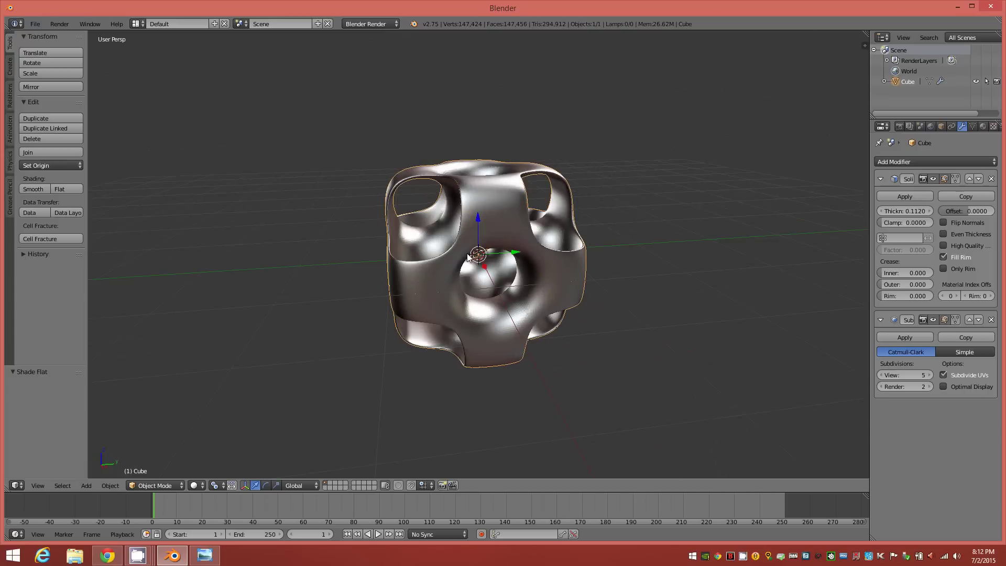
pyautogui.click(924, 211)
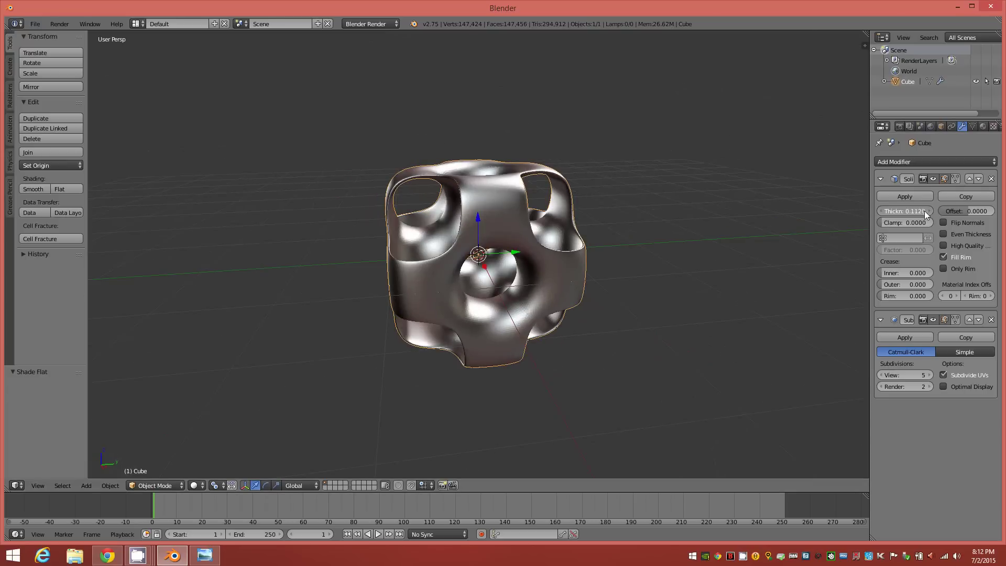
pyautogui.moveTo(932, 211); pyautogui.dragTo(949, 211)
pyautogui.moveTo(924, 273)
pyautogui.mouseDown()
pyautogui.moveTo(934, 273)
pyautogui.moveTo(916, 285)
pyautogui.moveTo(933, 283)
pyautogui.moveTo(926, 269)
pyautogui.mouseUp()
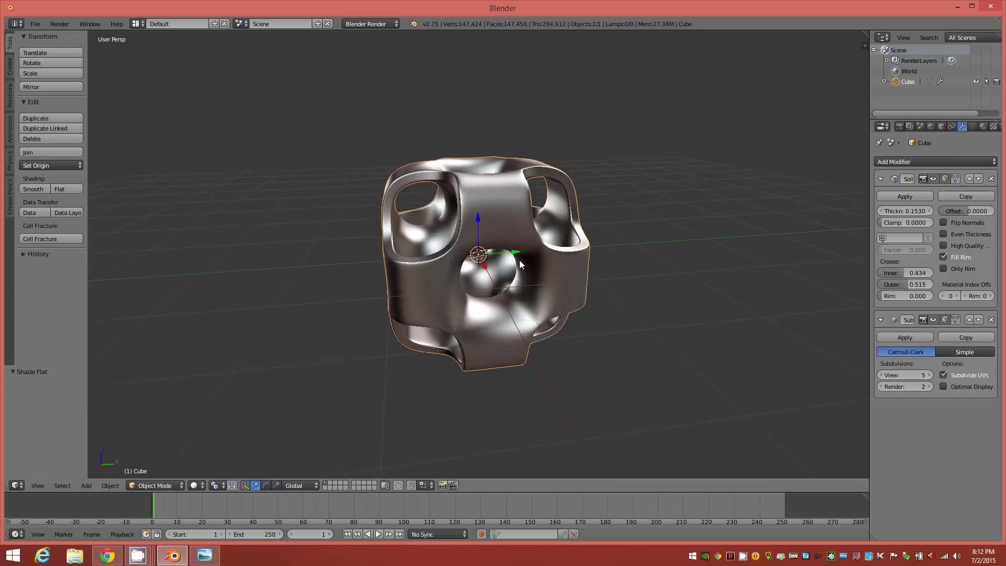
pyautogui.moveTo(520, 259); pyautogui.dragTo(517, 285, button='middle')
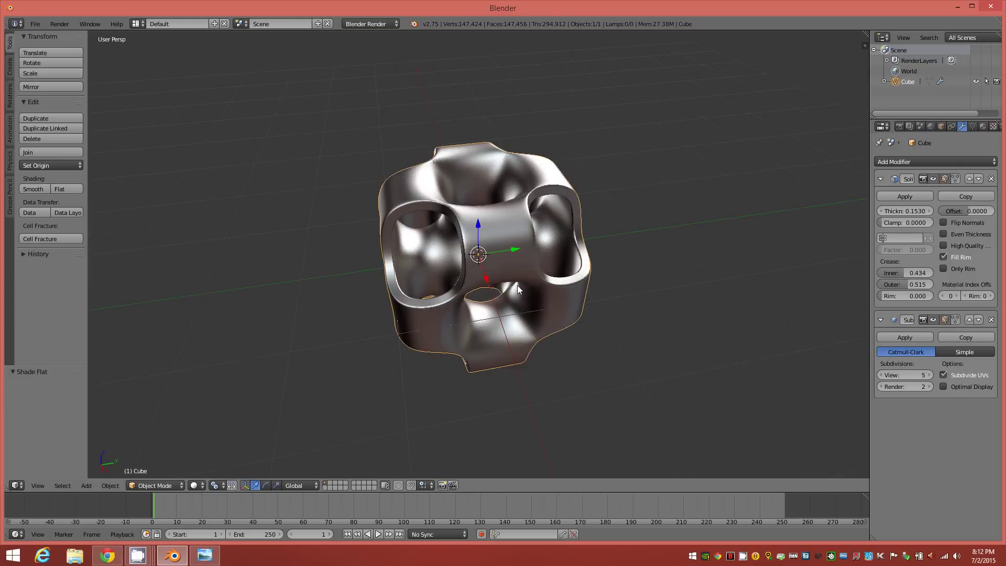
pyautogui.click(205, 558)
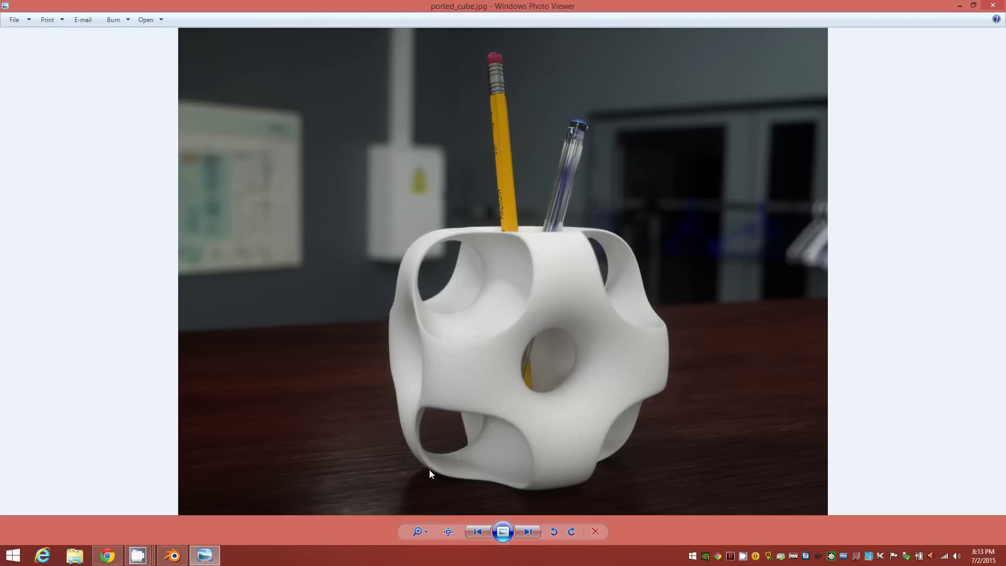
pyautogui.click(174, 556)
pyautogui.moveTo(433, 366); pyautogui.dragTo(464, 354, button='middle')
pyautogui.moveTo(514, 282)
pyautogui.mouseDown(button='middle')
pyautogui.moveTo(461, 255)
pyautogui.moveTo(492, 232)
pyautogui.moveTo(555, 264)
pyautogui.moveTo(570, 251)
pyautogui.moveTo(617, 254)
pyautogui.moveTo(558, 262)
pyautogui.moveTo(528, 287)
pyautogui.moveTo(561, 266)
pyautogui.moveTo(556, 248)
pyautogui.moveTo(534, 265)
pyautogui.moveTo(492, 256)
pyautogui.moveTo(483, 269)
pyautogui.moveTo(520, 285)
pyautogui.moveTo(524, 305)
pyautogui.moveTo(508, 358)
pyautogui.moveTo(490, 362)
pyautogui.moveTo(512, 329)
pyautogui.moveTo(495, 273)
pyautogui.moveTo(519, 270)
pyautogui.moveTo(451, 276)
pyautogui.moveTo(527, 291)
pyautogui.moveTo(518, 278)
pyautogui.mouseUp(button='middle')
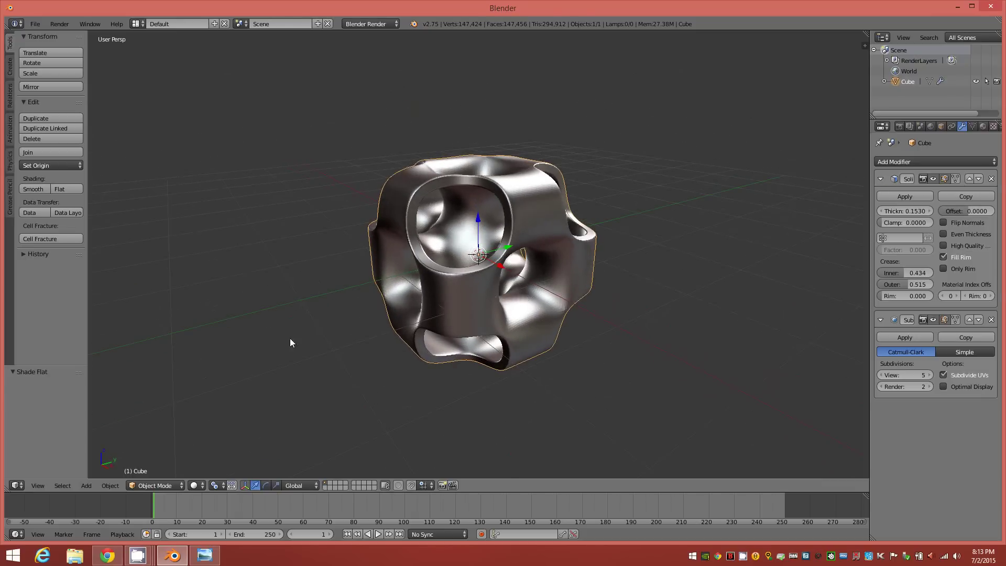